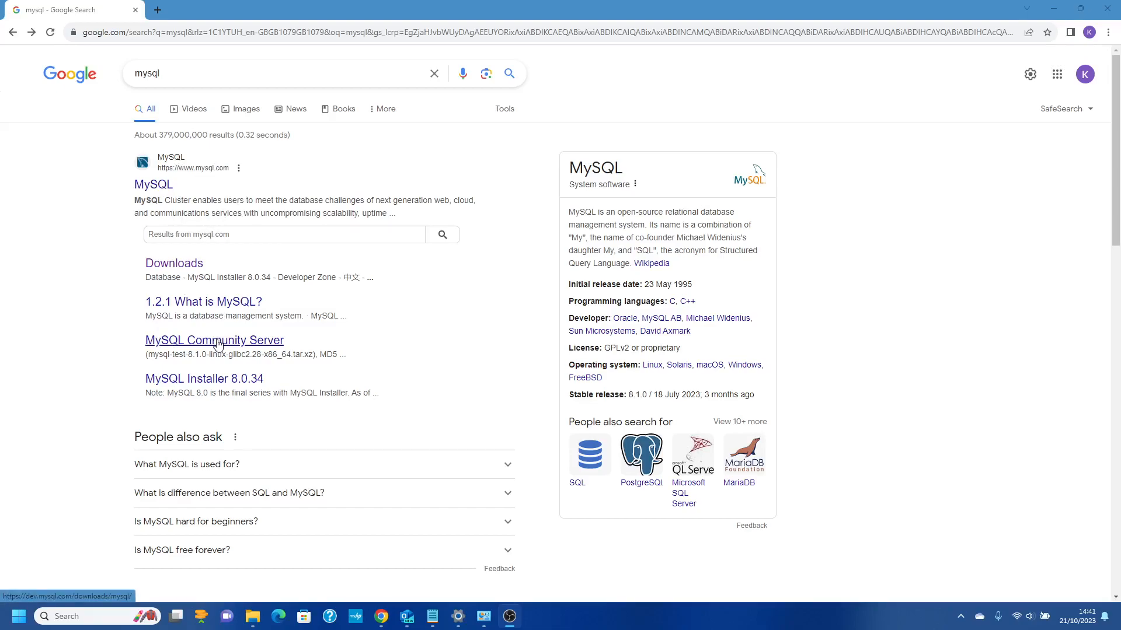
# Download the Windows (x86, 64-bit) MSI Installer of MySQL Community Server 8.1.0 without logging in, accepting the site's cookies.
pyautogui.click(220, 344)
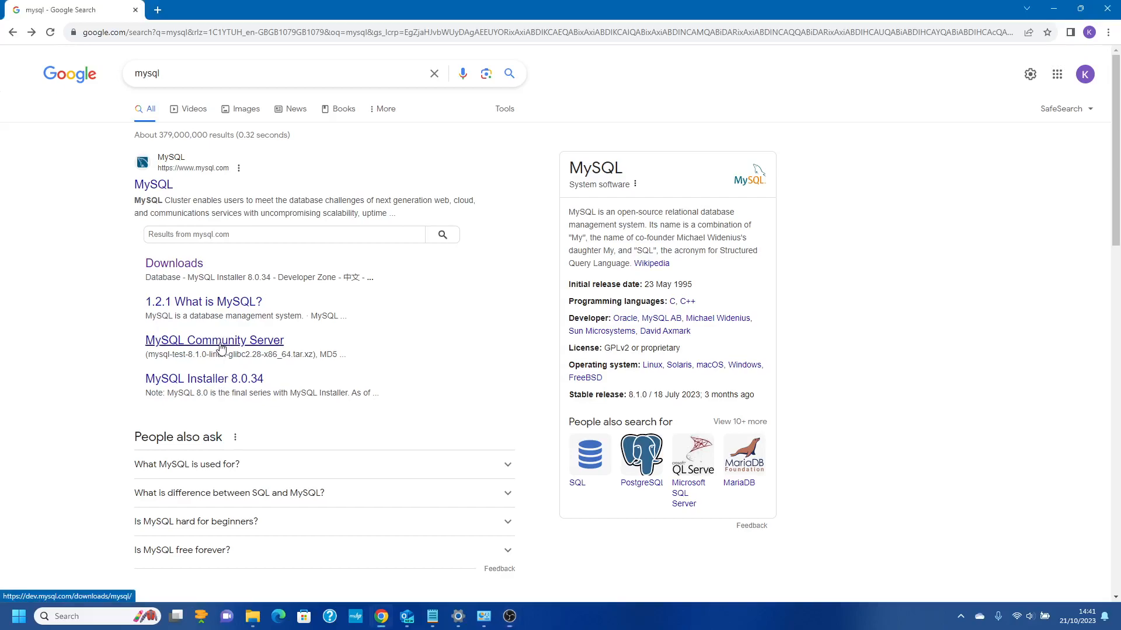
pyautogui.click(221, 347)
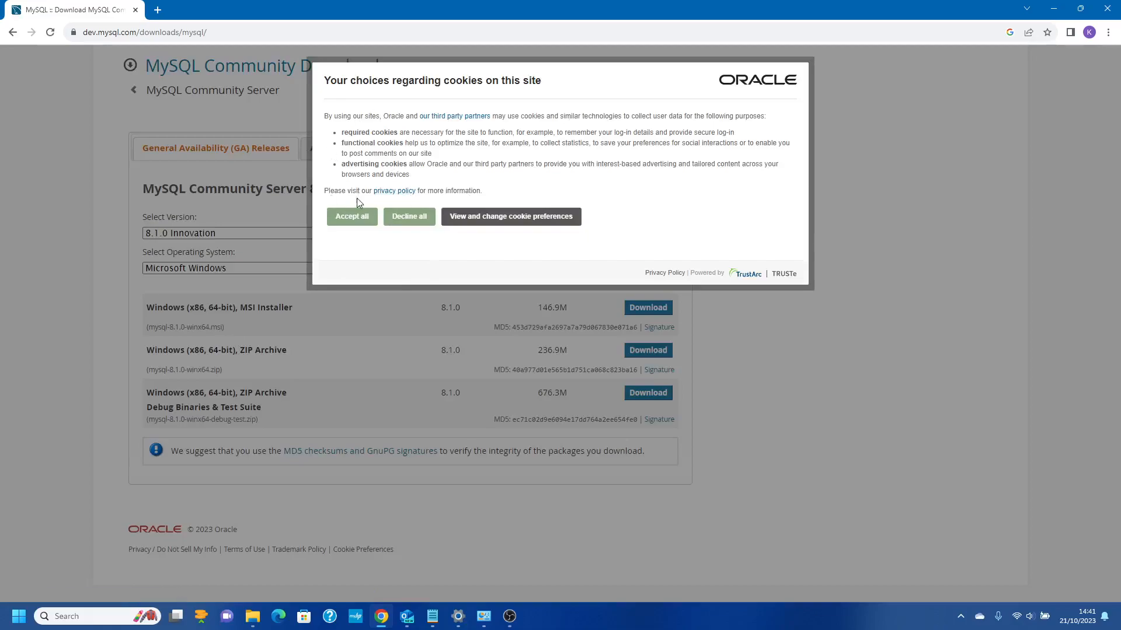
pyautogui.click(352, 217)
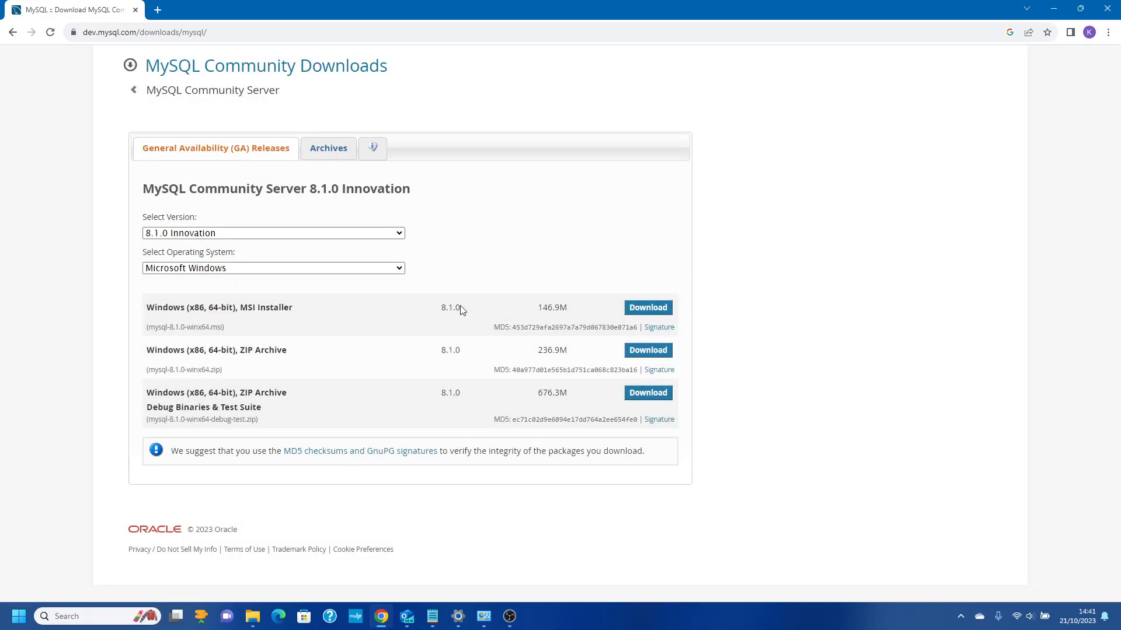
pyautogui.click(640, 315)
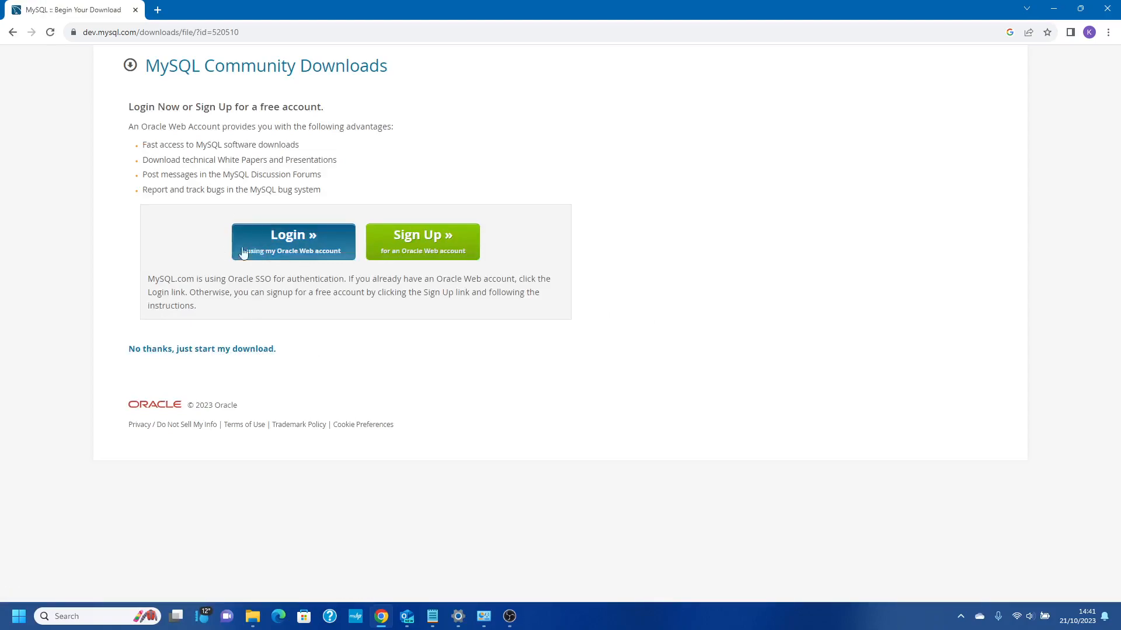
pyautogui.click(220, 350)
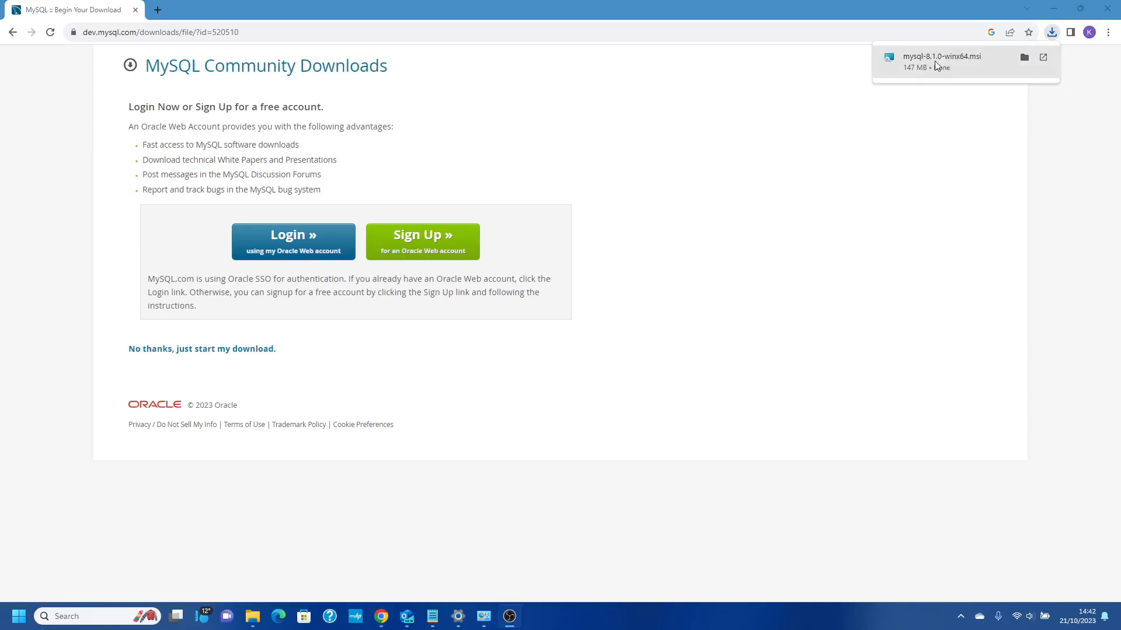
# Run the downloaded mysql-8.1.0-winx64.msi installer and accept its license agreement.
pyautogui.click(935, 65)
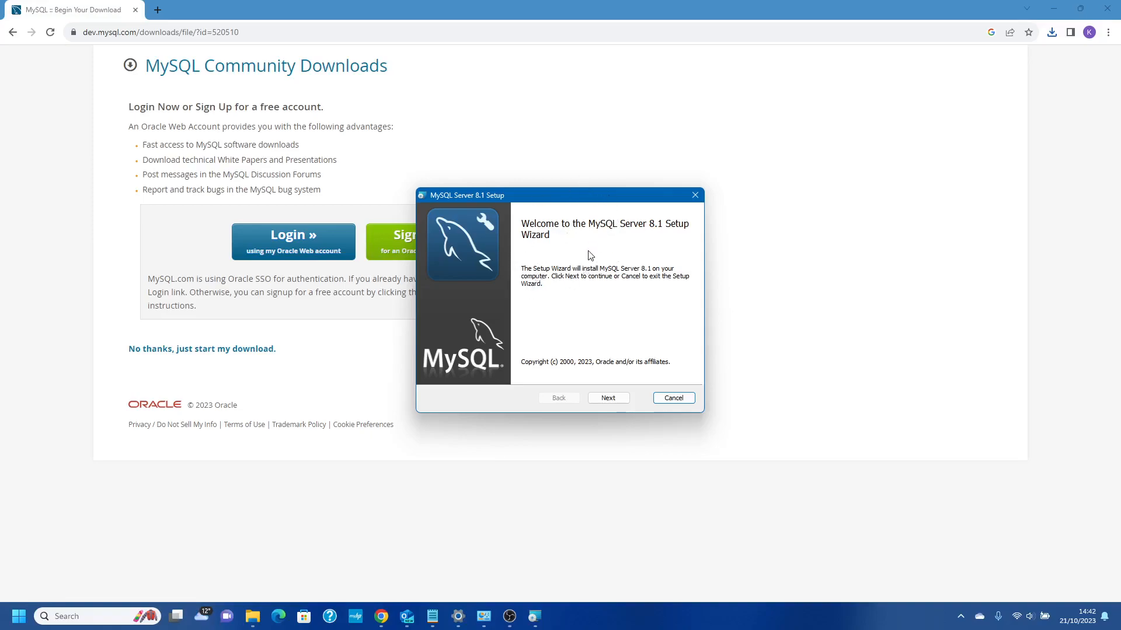
pyautogui.click(608, 398)
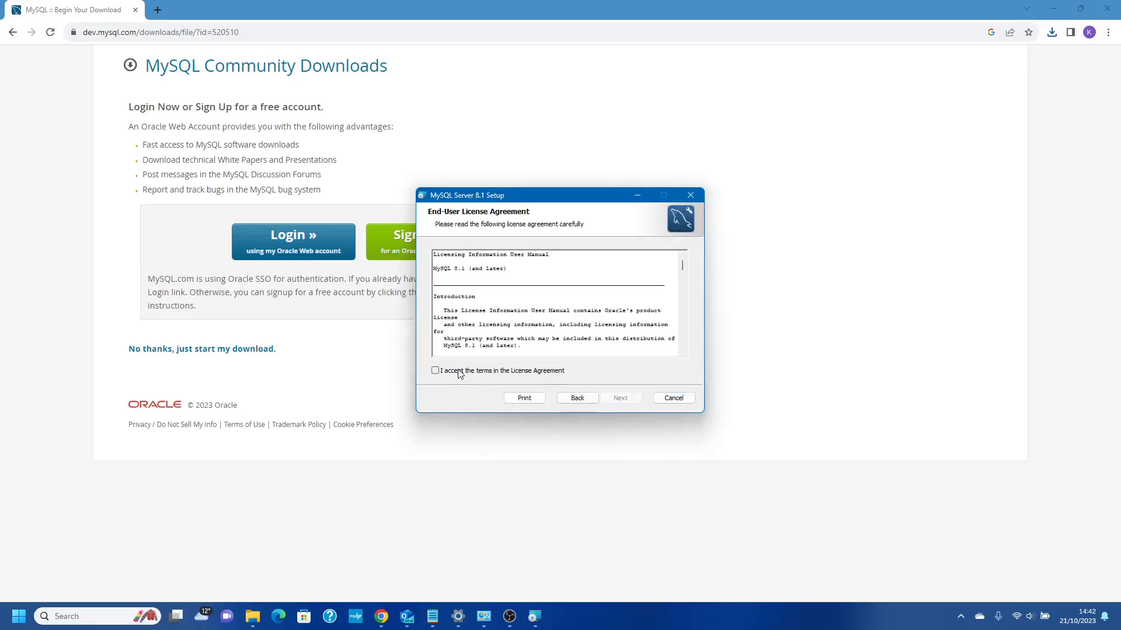
pyautogui.moveTo(687, 270); pyautogui.dragTo(689, 357)
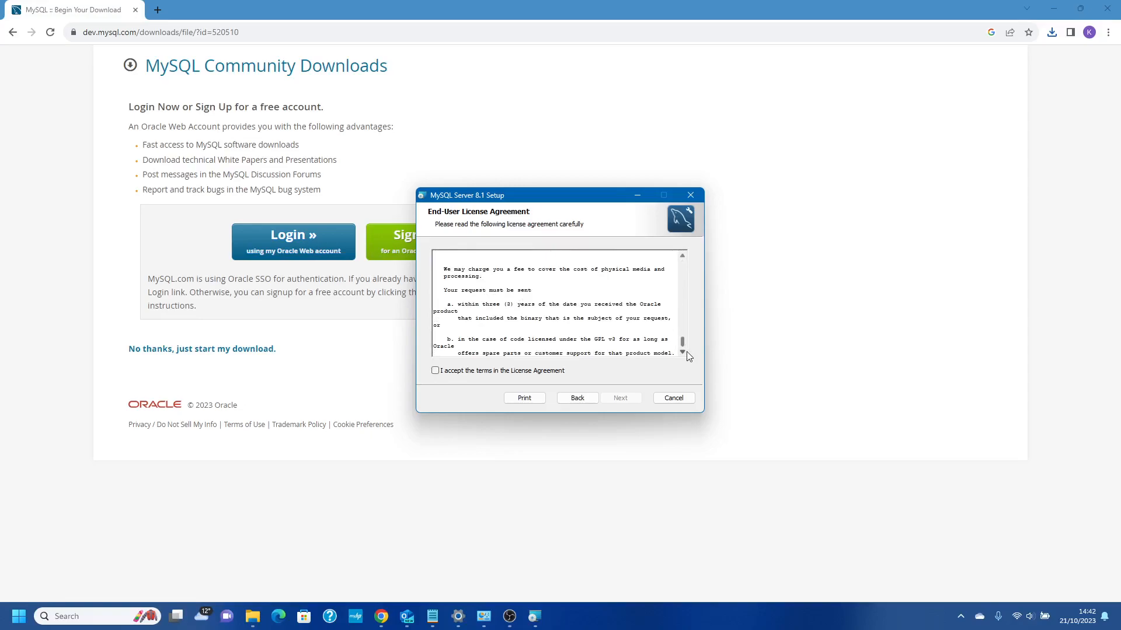
pyautogui.click(435, 371)
pyautogui.click(620, 398)
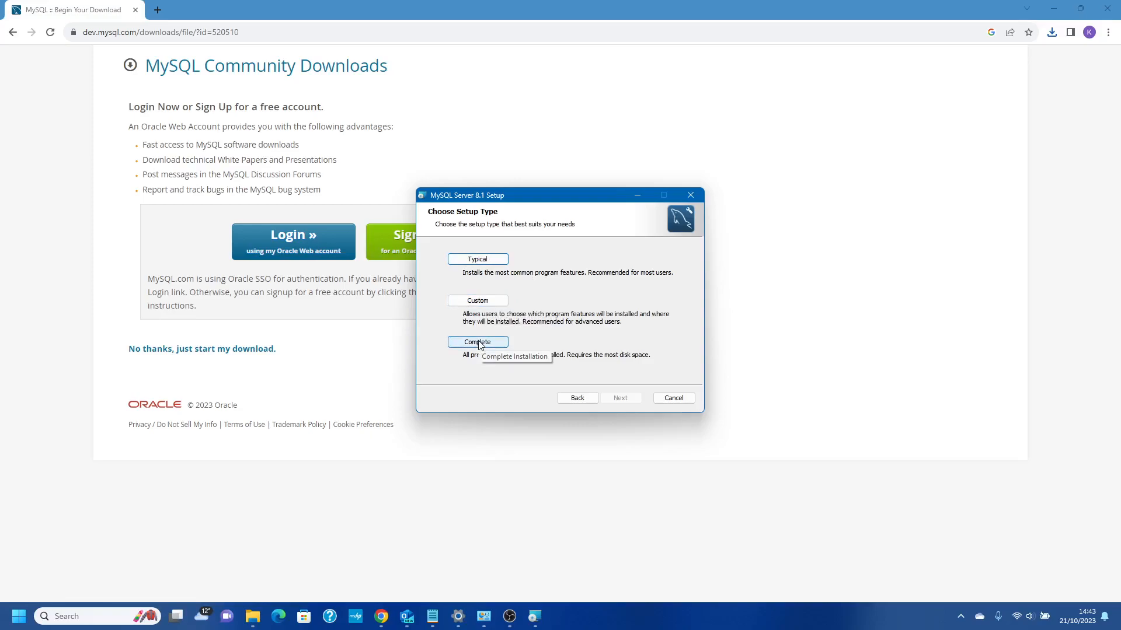
# Install MySQL Server 8.1 with the Typical setup type and finish the wizard with MySQL Configurator set to run.
pyautogui.click(473, 260)
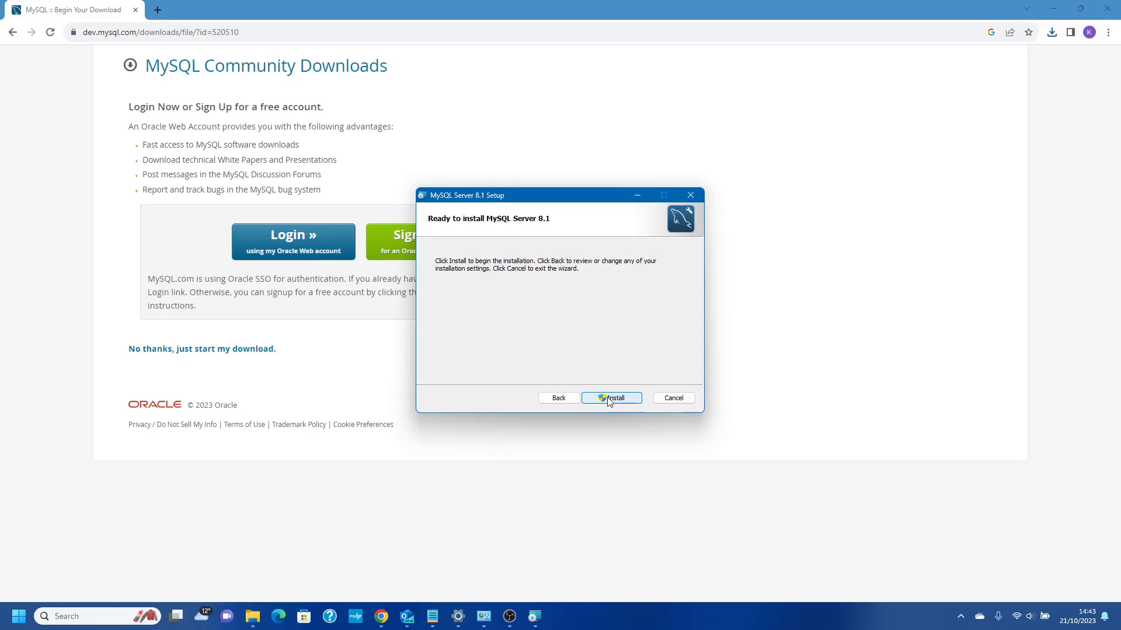
pyautogui.click(610, 399)
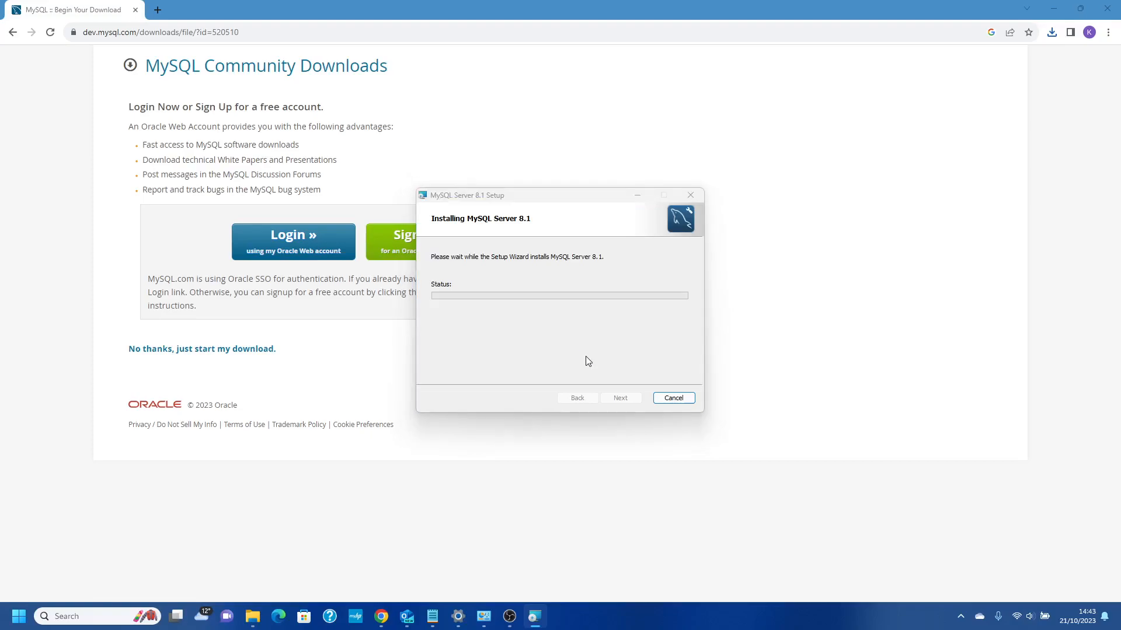
pyautogui.click(499, 405)
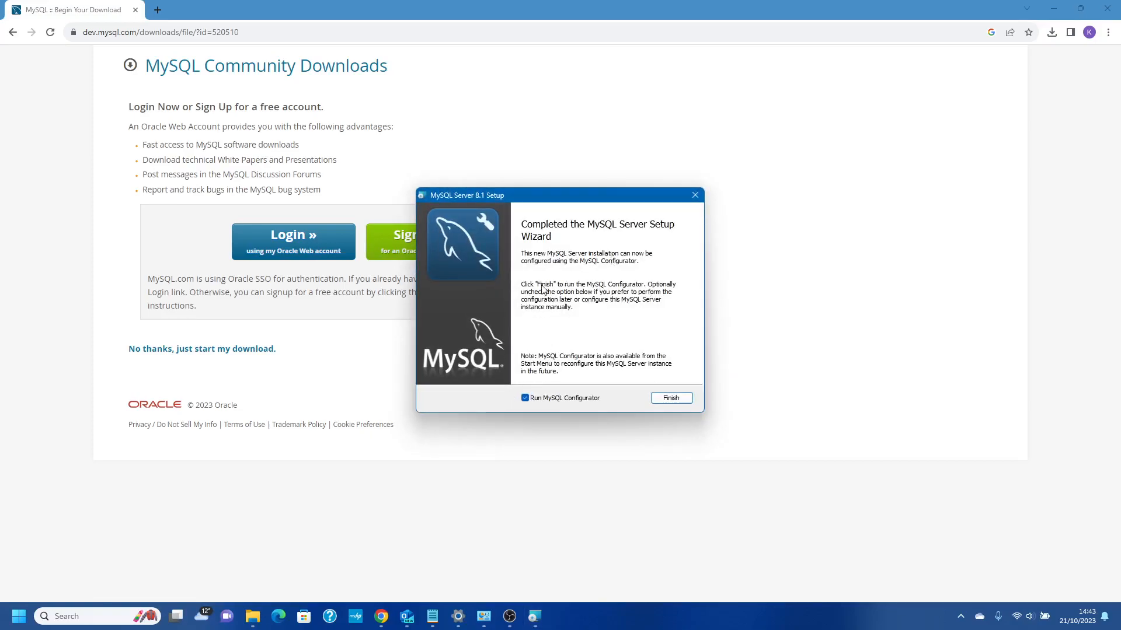
pyautogui.click(665, 399)
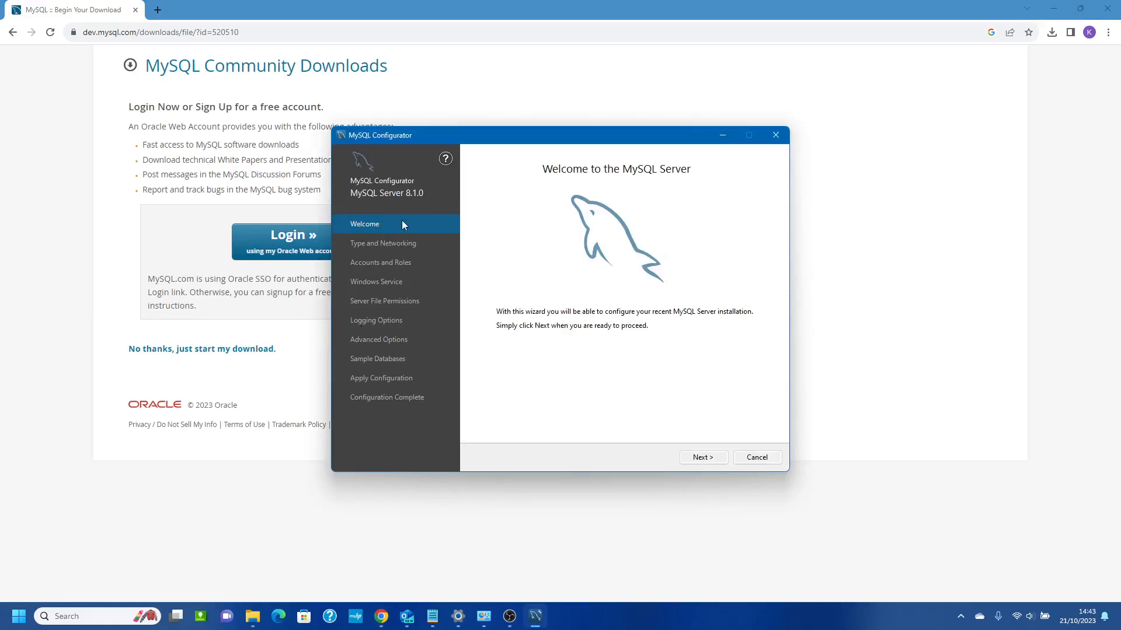
# Set the server config type to Development Computer and accept the default TCP/IP networking settings.
pyautogui.click(701, 458)
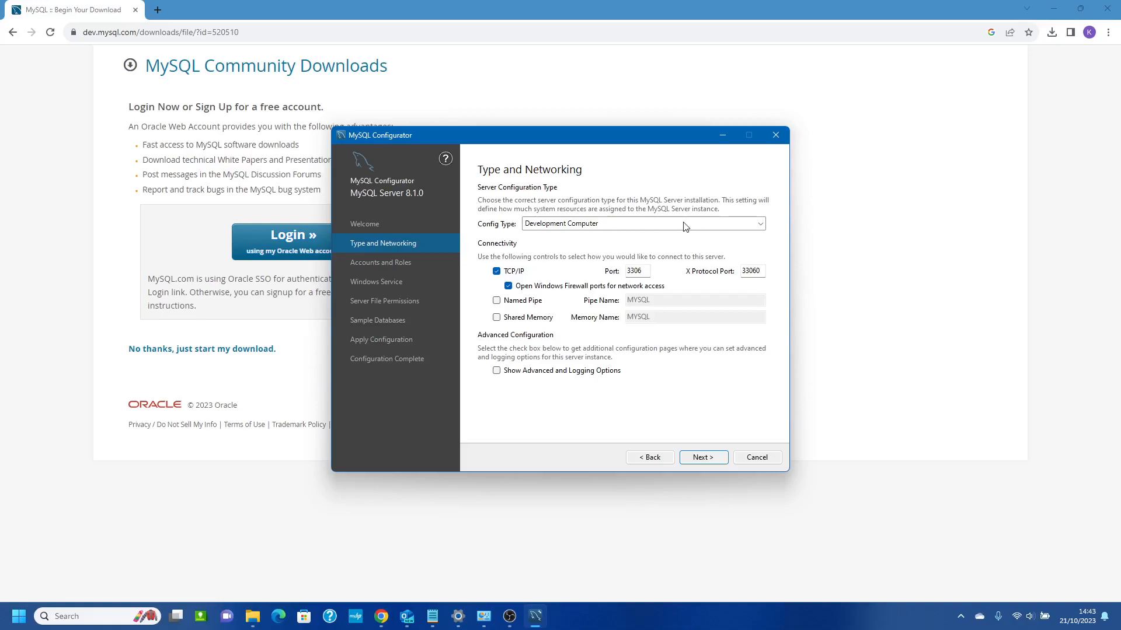
pyautogui.click(760, 225)
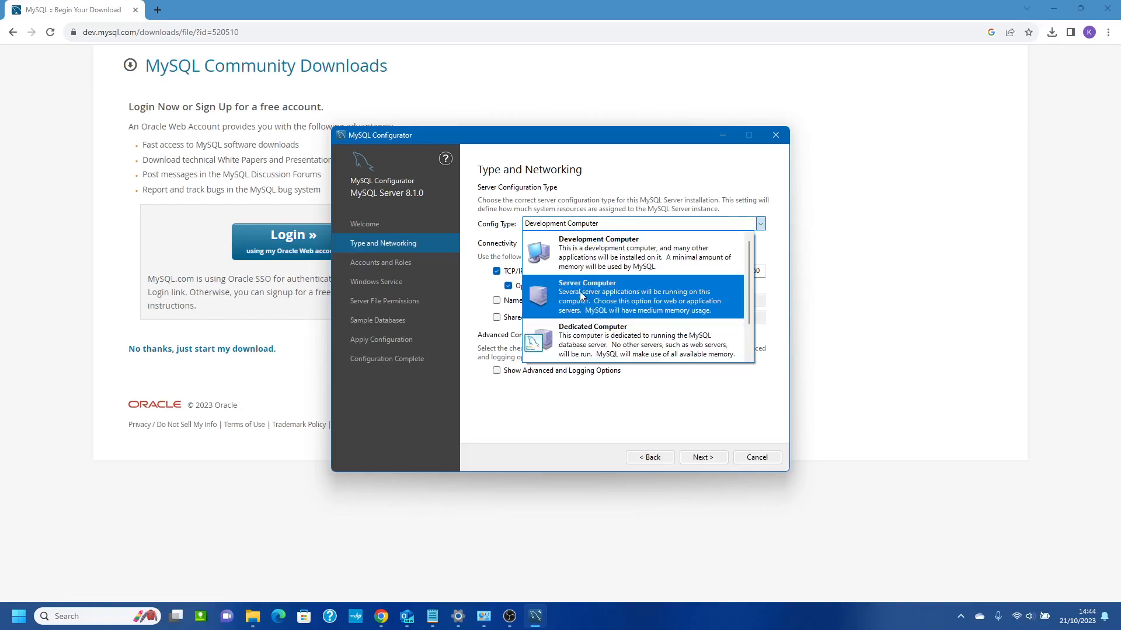
pyautogui.click(610, 258)
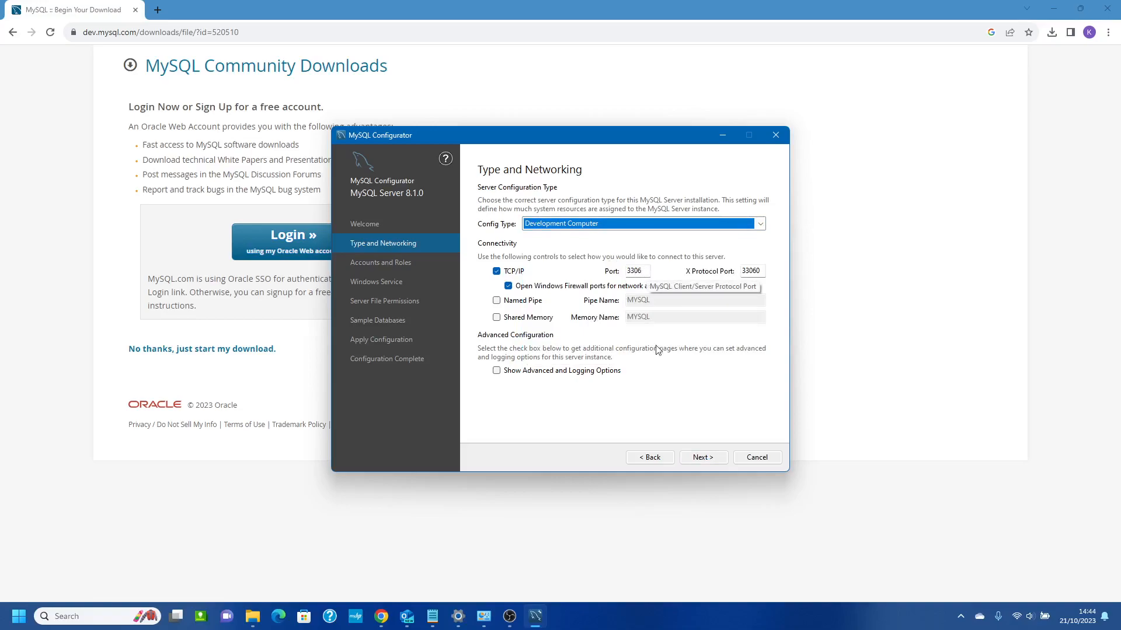
pyautogui.click(699, 457)
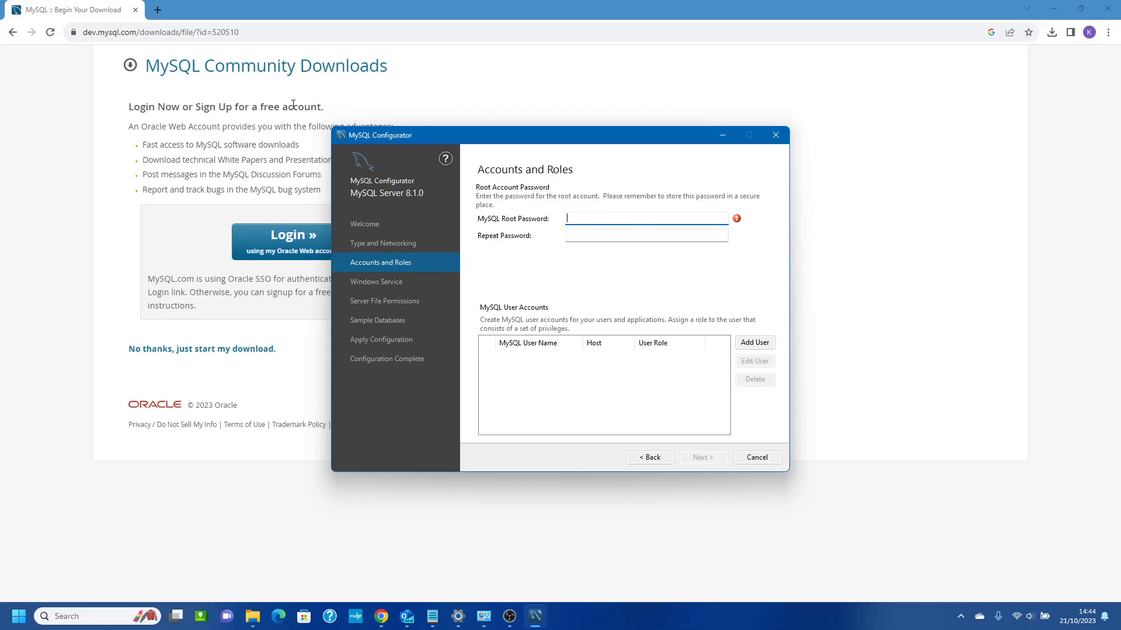
# Search for "random password generator" in a new browser tab and open the Random.org result.
pyautogui.click(158, 12)
pyautogui.click(158, 12)
pyautogui.write('rando')
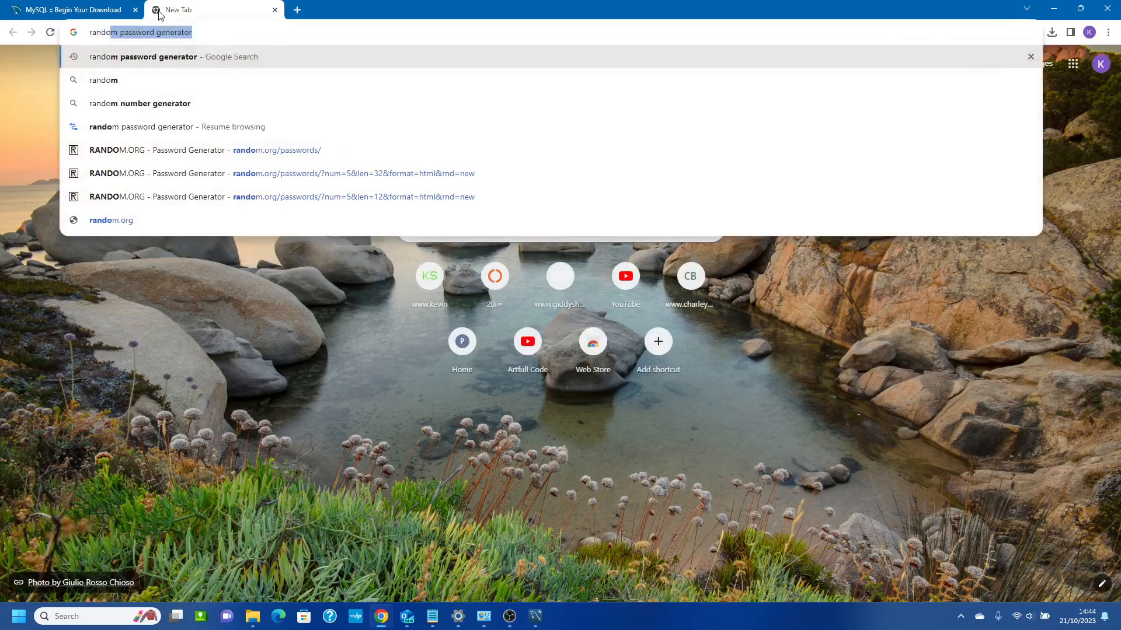
pyautogui.press('Return')
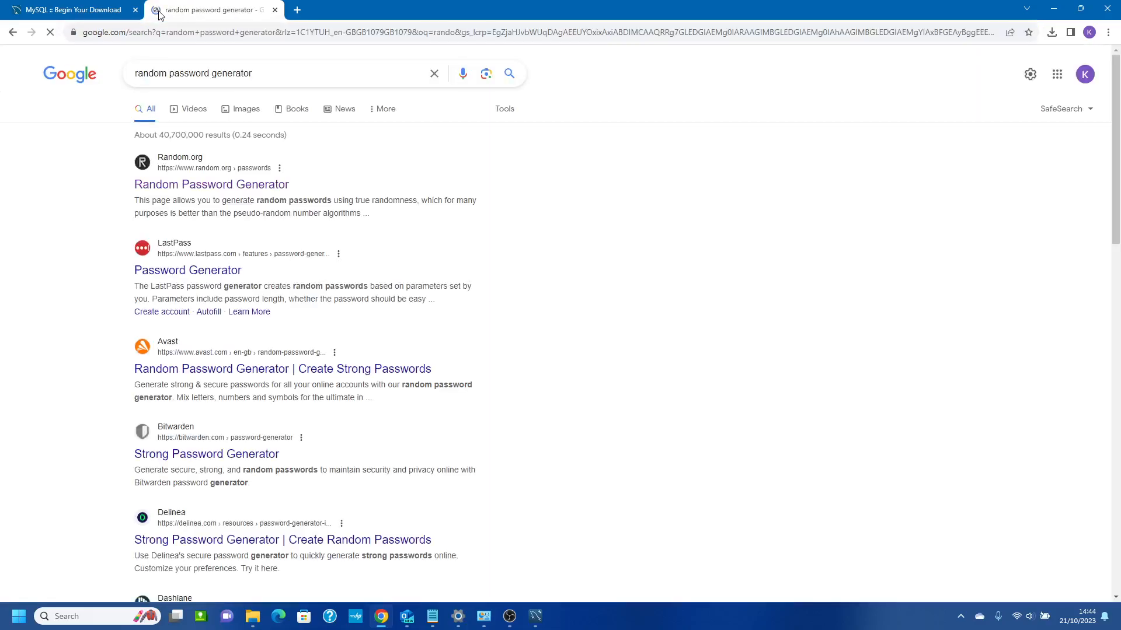
pyautogui.click(209, 186)
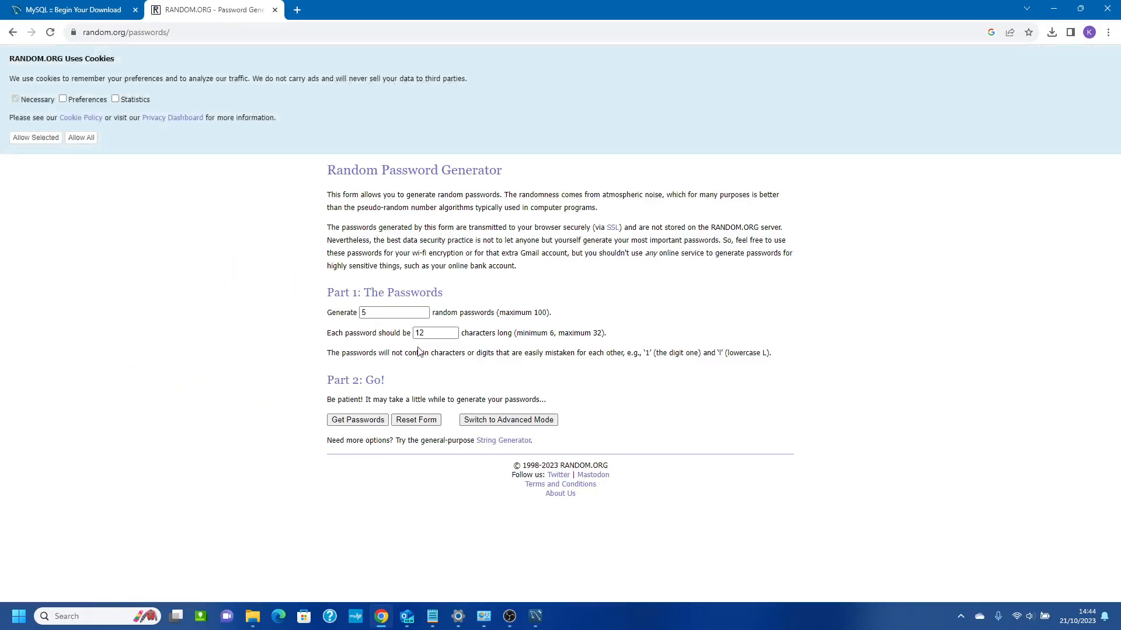
# Generate random passwords 32 characters long and copy the last one in the list.
pyautogui.moveTo(439, 334); pyautogui.dragTo(398, 334)
pyautogui.write('32')
pyautogui.click(358, 423)
pyautogui.moveTo(352, 251); pyautogui.dragTo(497, 253)
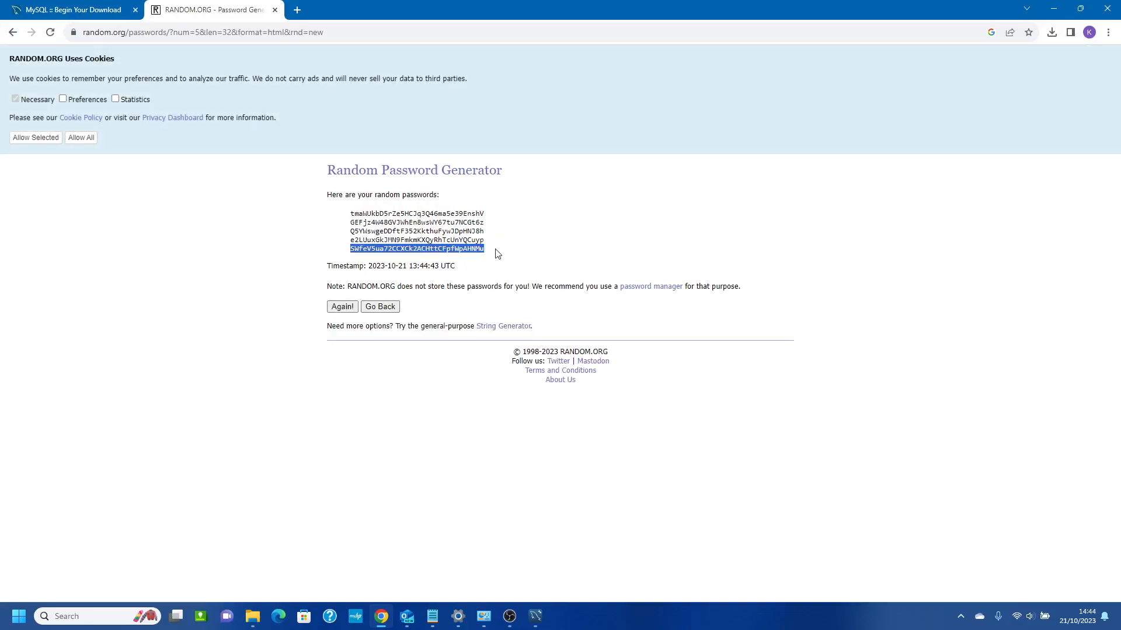
# Return to MySQL Configurator and paste the generated password as the MySQL root password and its confirmation.
pyautogui.click(539, 615)
pyautogui.hotkey('ctrl', 'v')
pyautogui.press('Tab')
pyautogui.hotkey('ctrl', 'v')
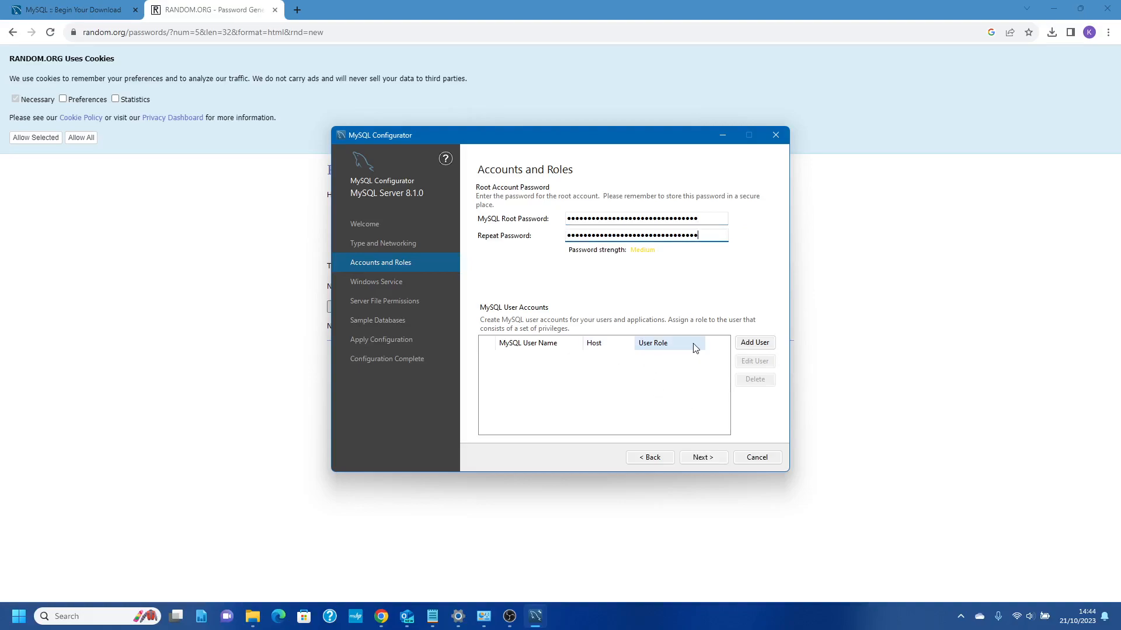
# Continue without adding a MySQL user account, accepting the default Windows service settings and the full-access server file permissions.
pyautogui.click(745, 345)
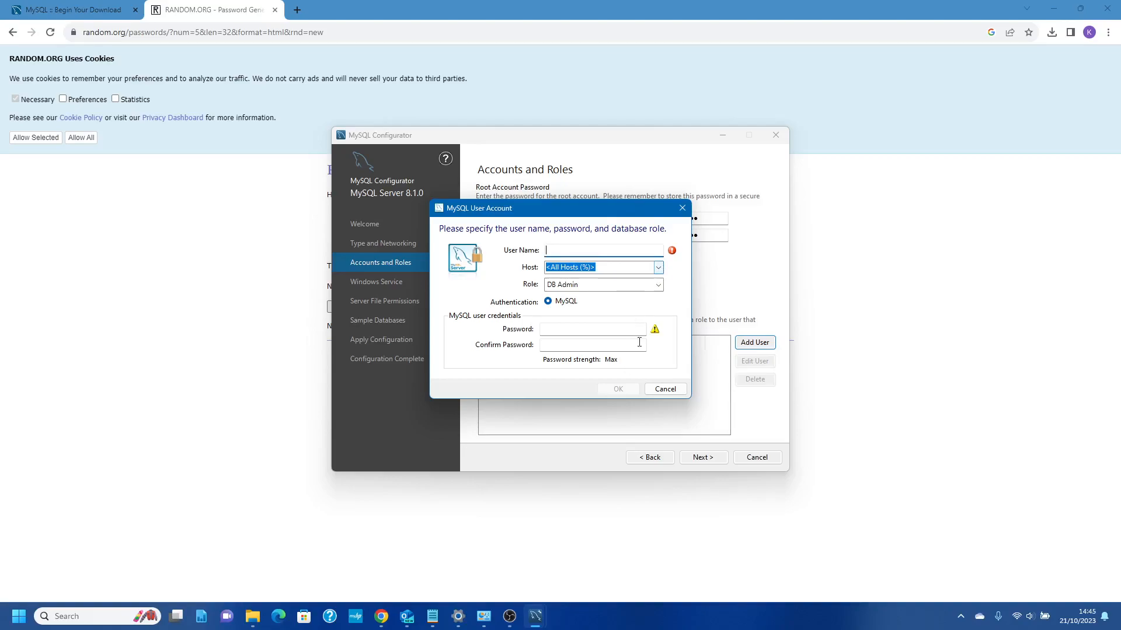
pyautogui.click(671, 393)
pyautogui.click(702, 459)
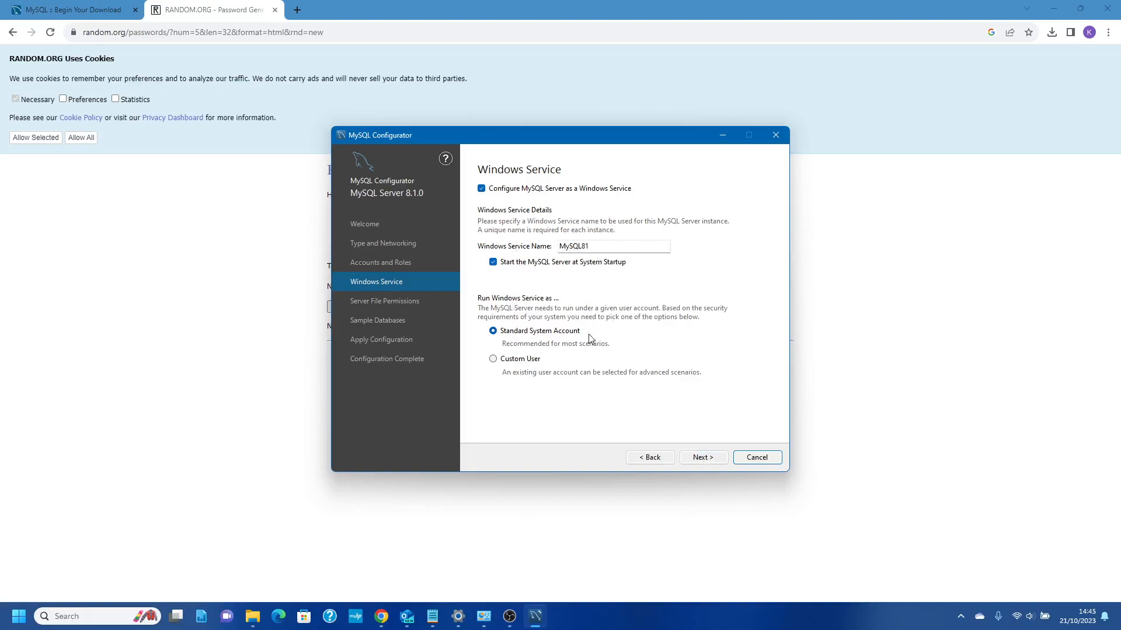
pyautogui.click(705, 458)
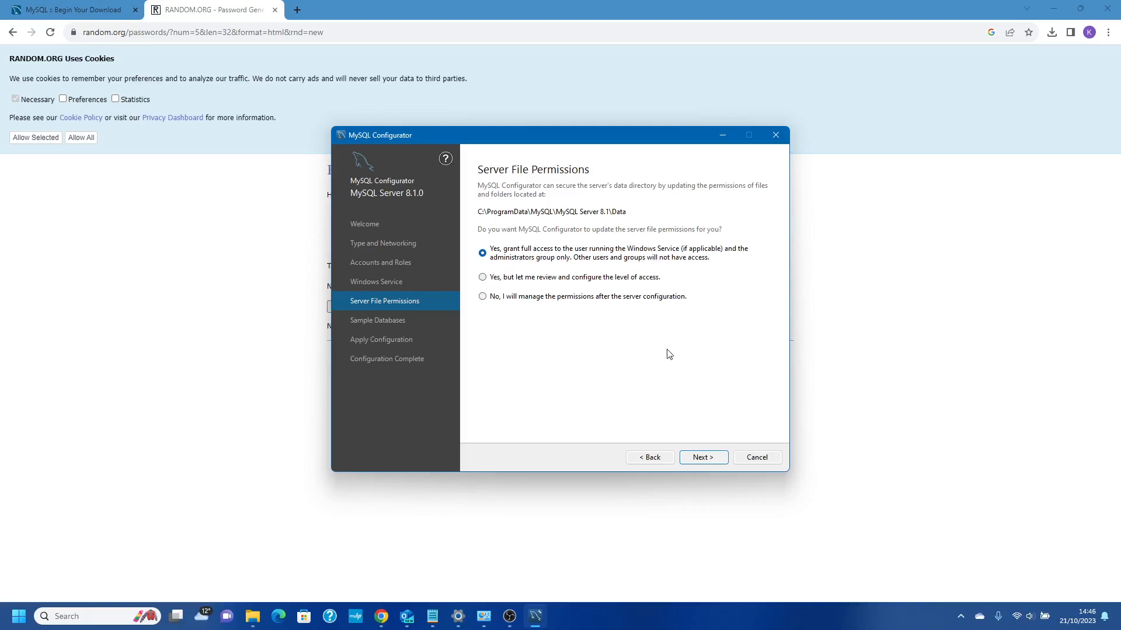
pyautogui.click(703, 459)
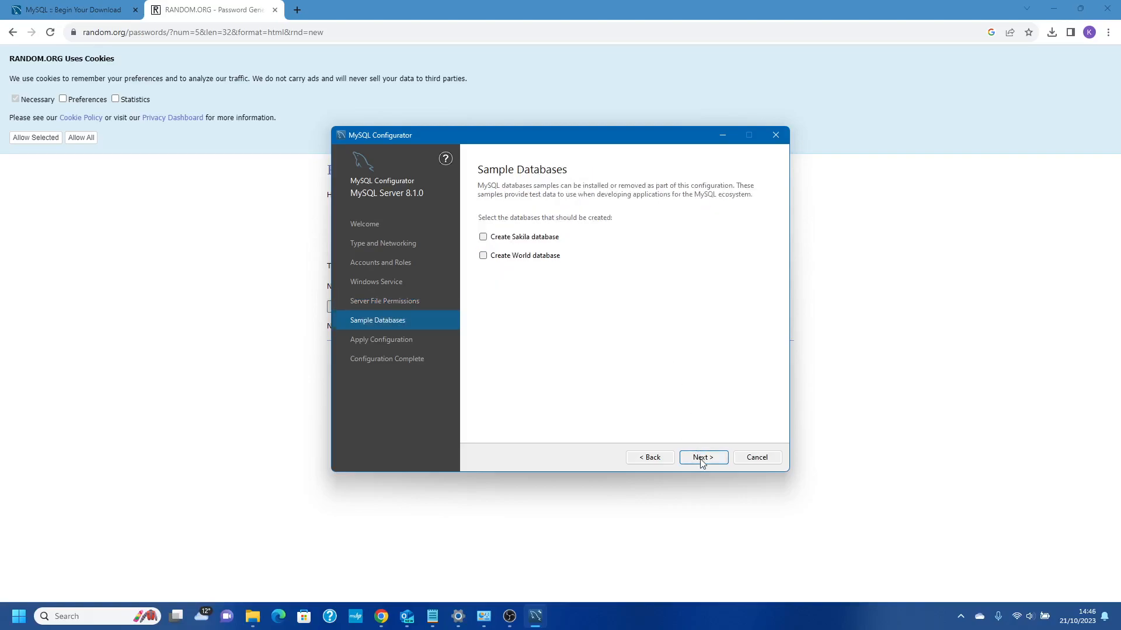
# Choose to create both the World and Sakila sample databases and proceed to applying the configuration.
pyautogui.click(484, 255)
pyautogui.click(483, 237)
pyautogui.click(700, 459)
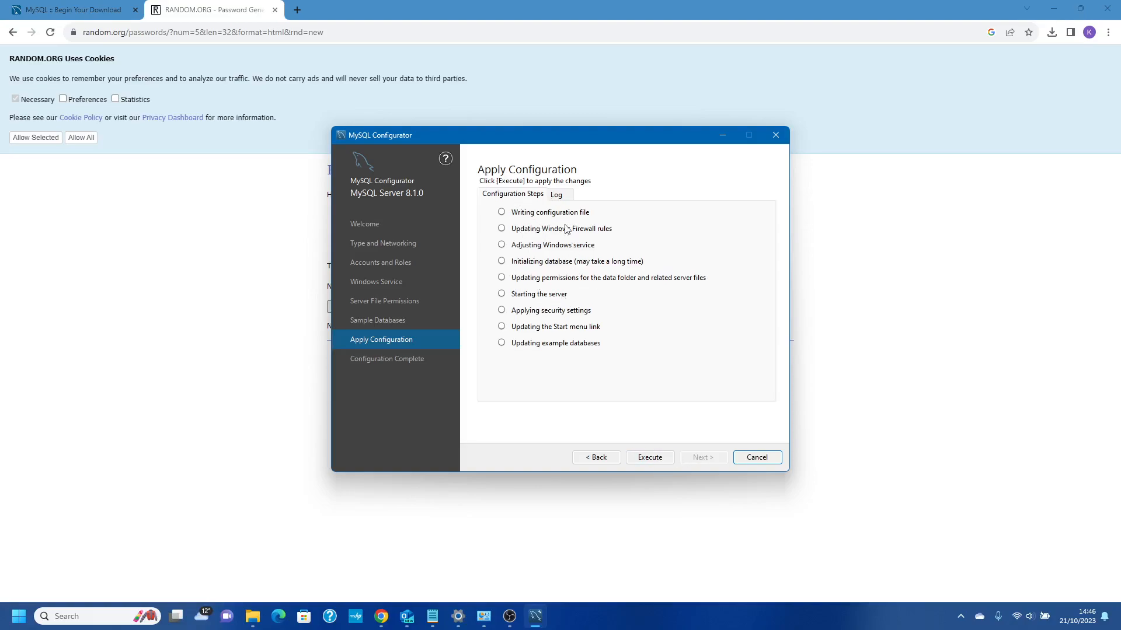
# Check the configuration log, then execute the server configuration steps and finish MySQL Configurator.
pyautogui.click(560, 195)
pyautogui.click(512, 198)
pyautogui.click(637, 457)
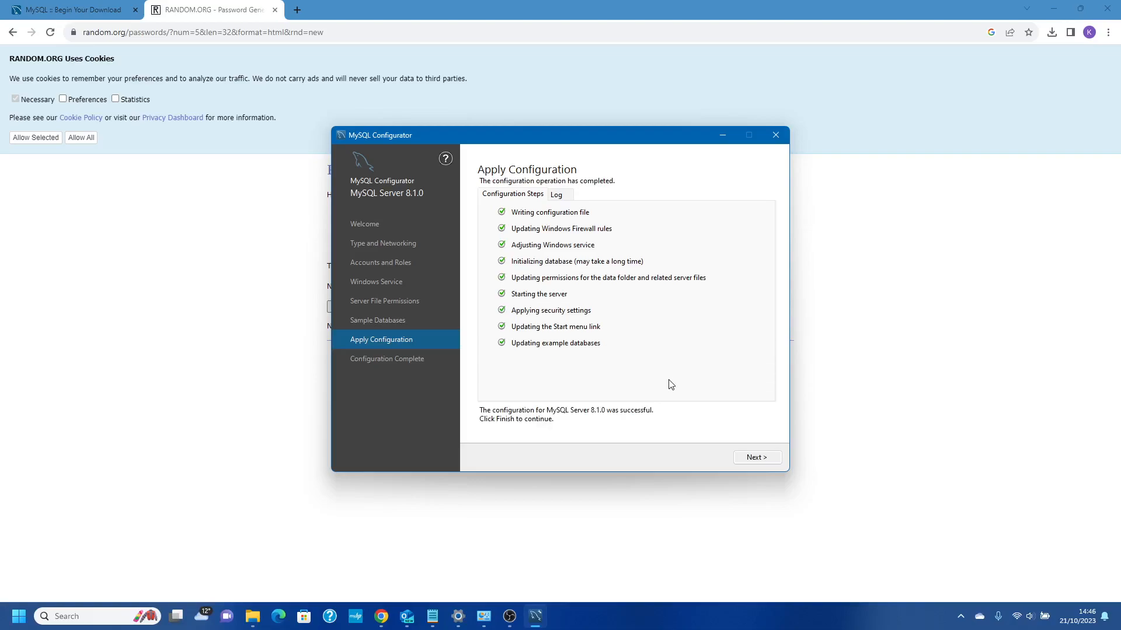
pyautogui.click(748, 458)
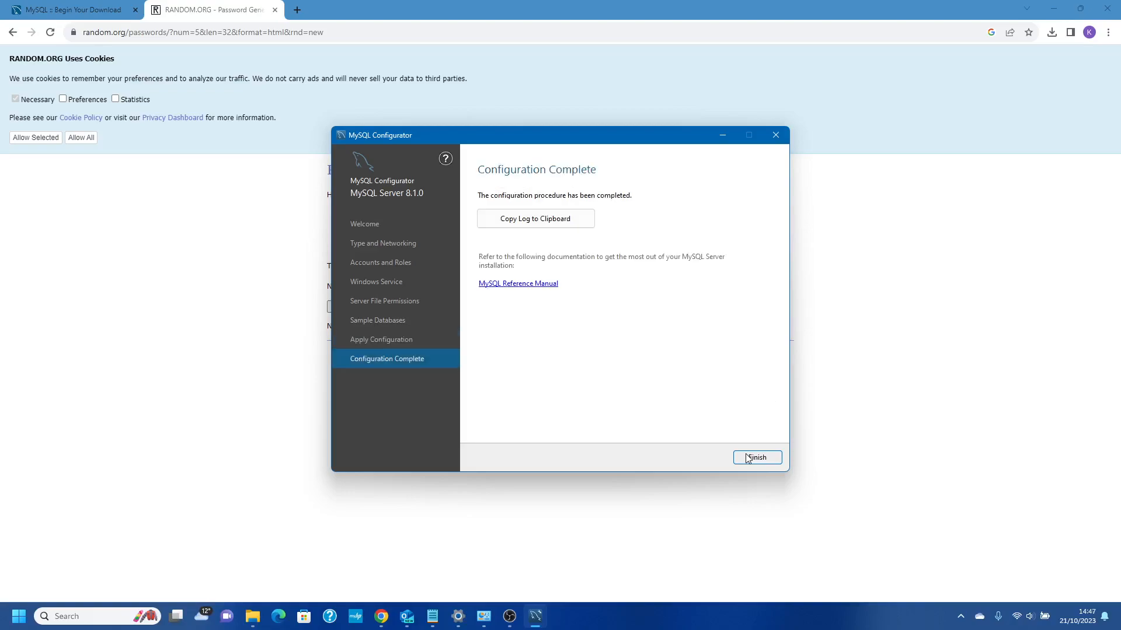
pyautogui.click(756, 457)
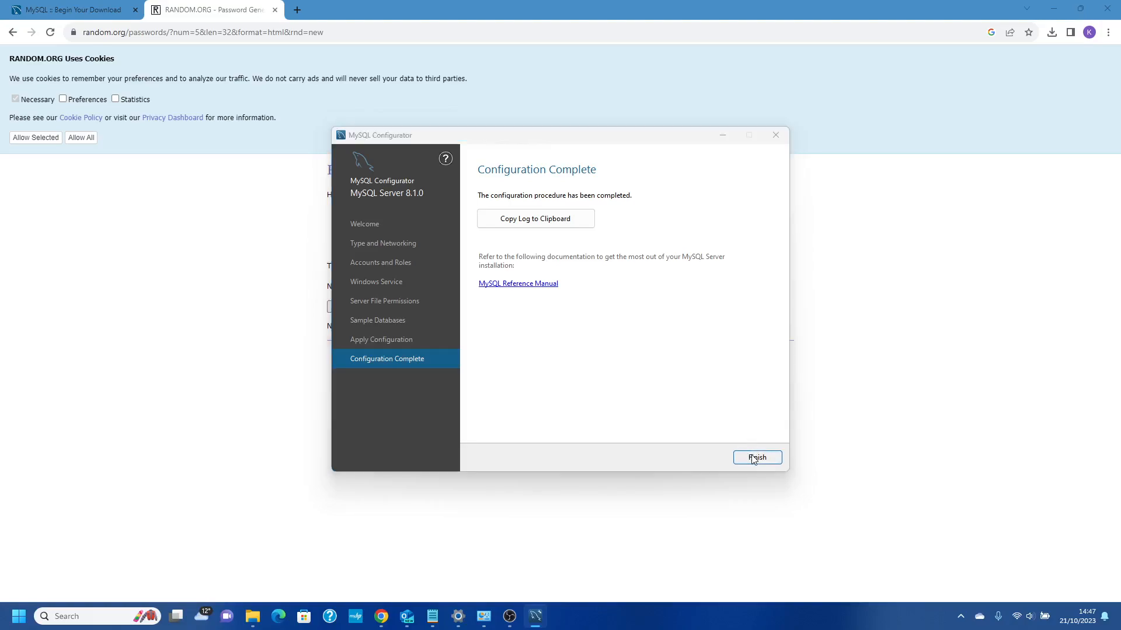